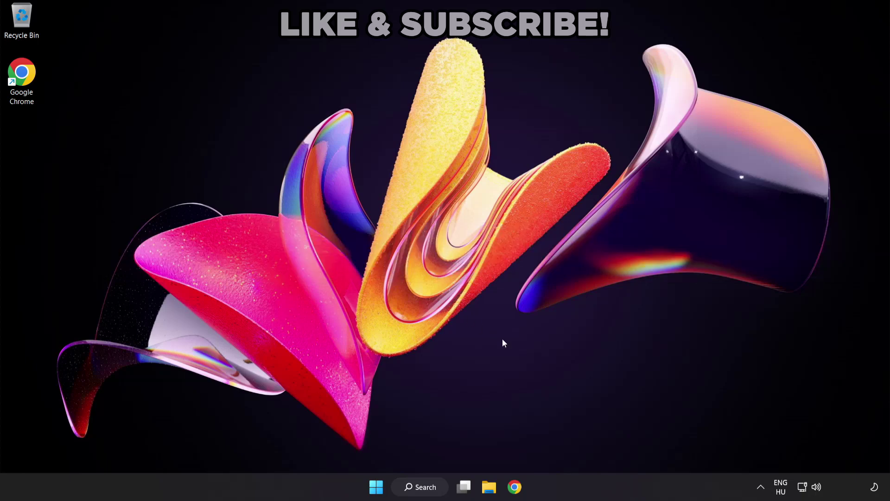
- Choose Speakers (High Definition Audio Device) as the sound output from the taskbar volume flyout
{"action": "left_click", "coordinate": [818, 490]}
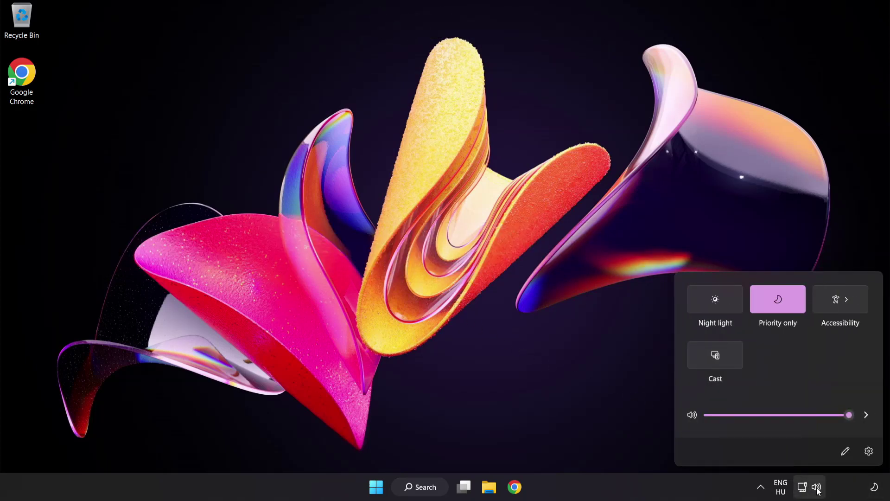
{"action": "left_click", "coordinate": [866, 415]}
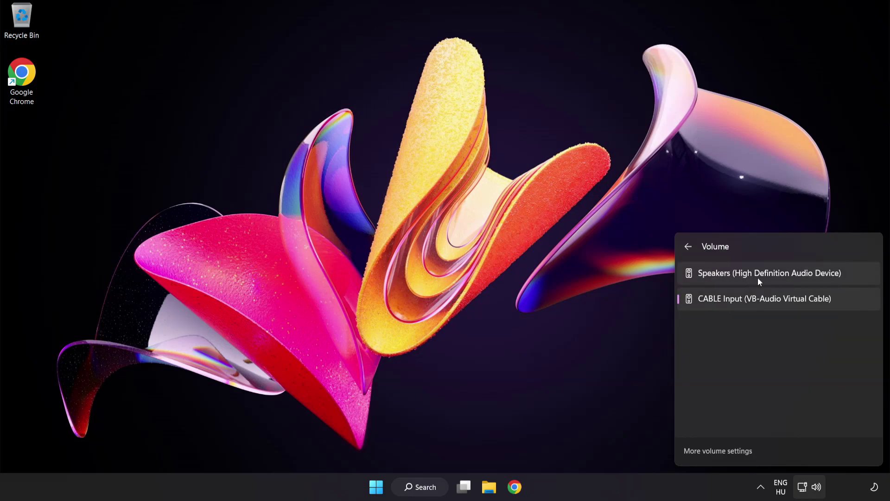
{"action": "left_click", "coordinate": [851, 276]}
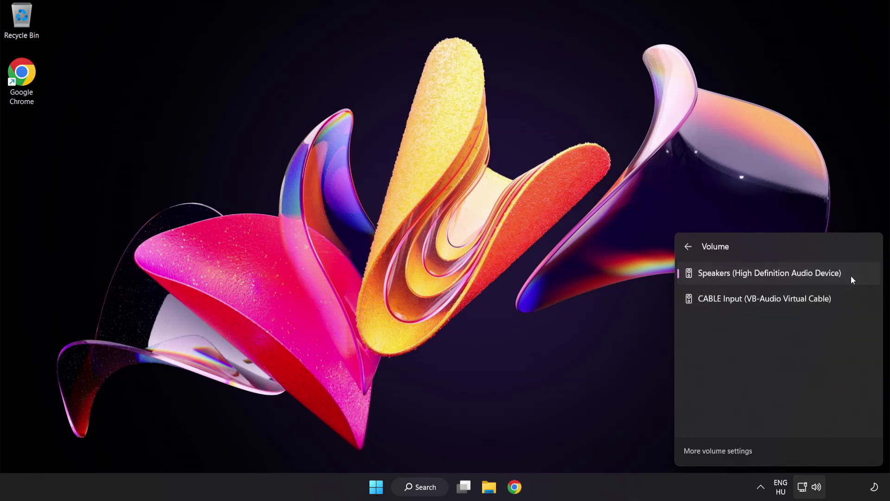
{"action": "left_click", "coordinate": [427, 244]}
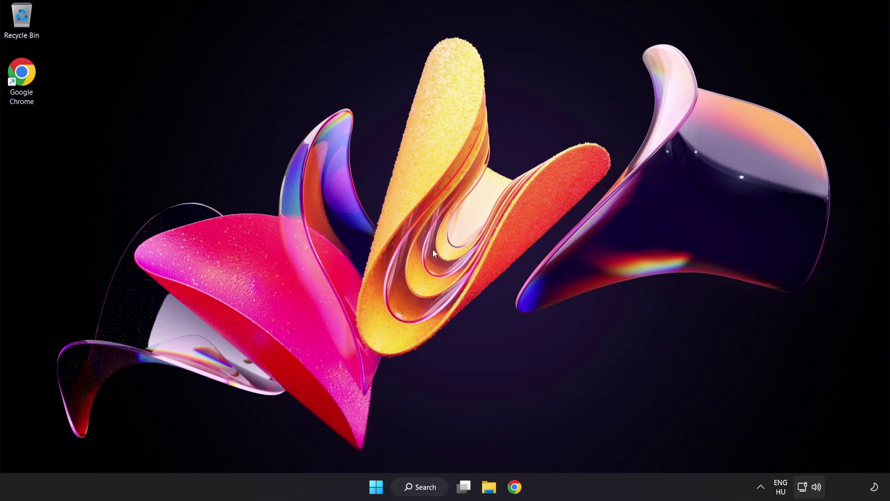
- Reset sound devices and app volumes to recommended defaults in the volume mixer, then close Settings
{"action": "right_click", "coordinate": [818, 486]}
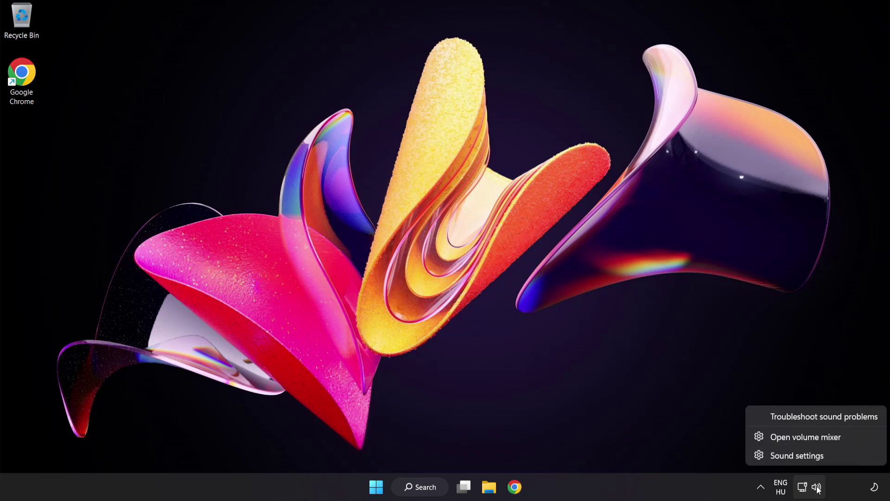
{"action": "left_click", "coordinate": [854, 438]}
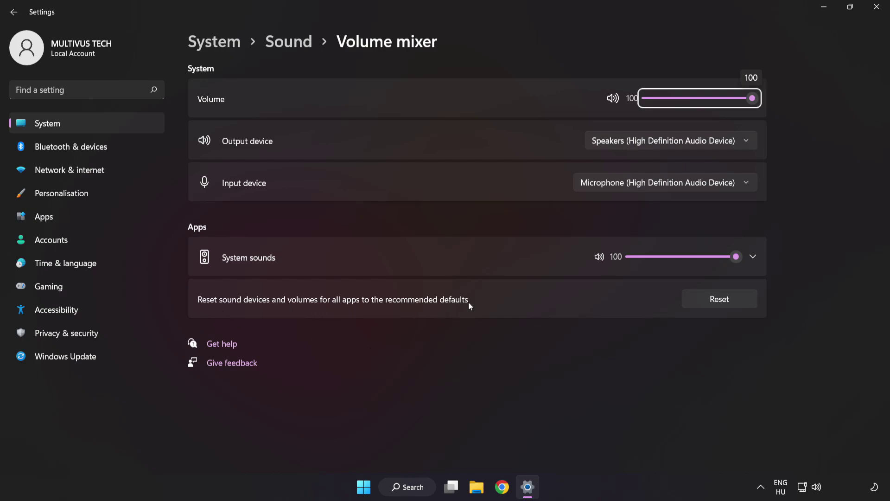
{"action": "left_click", "coordinate": [738, 307]}
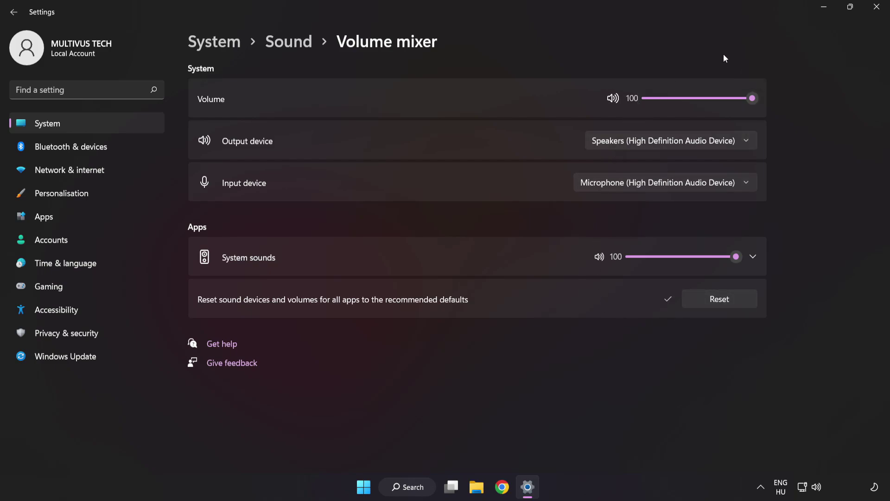
{"action": "left_click", "coordinate": [877, 10]}
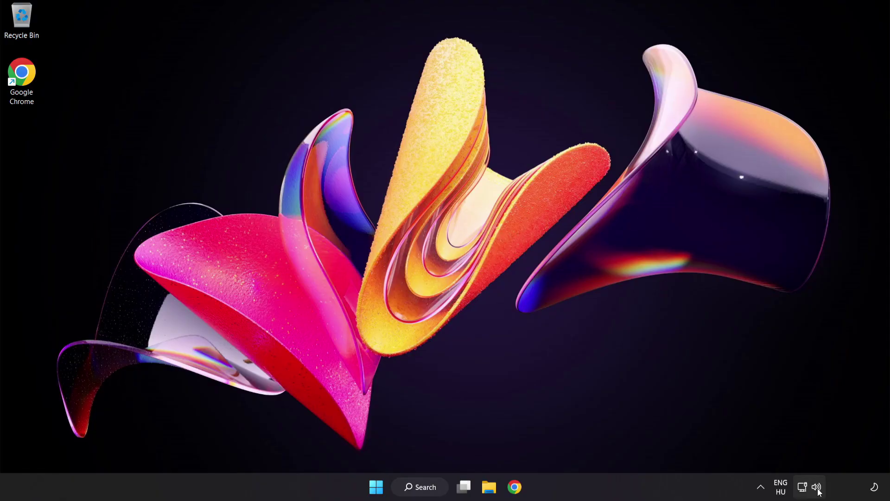
- Go to System > Sound settings and leave the output volume at 100
{"action": "right_click", "coordinate": [819, 489]}
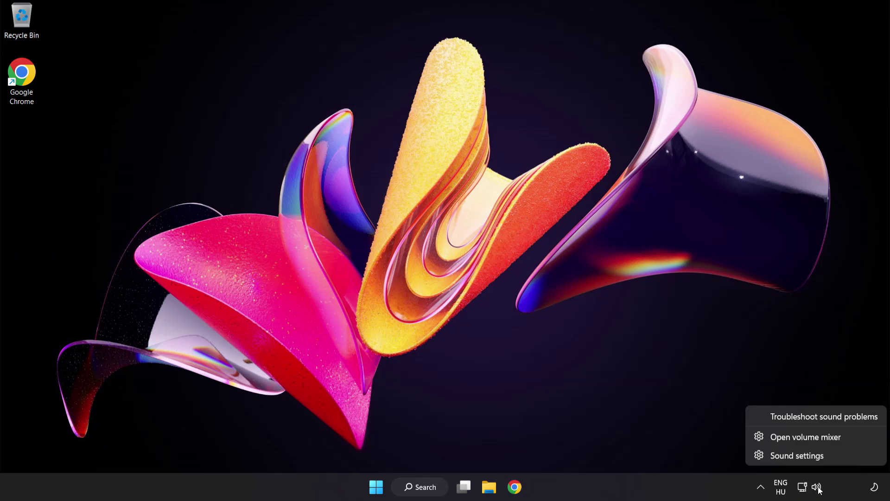
{"action": "left_click", "coordinate": [827, 457]}
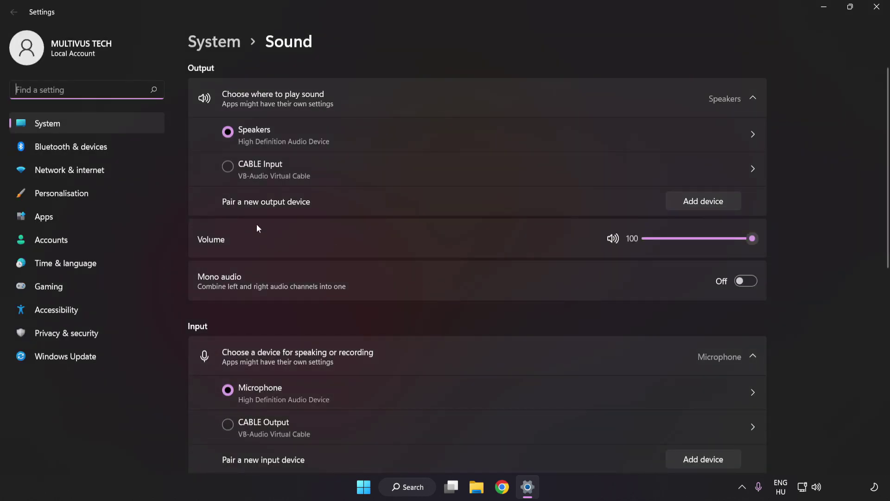
{"action": "mouse_move", "coordinate": [742, 241]}
{"action": "left_mouse_down"}
{"action": "mouse_move", "coordinate": [716, 242]}
{"action": "mouse_move", "coordinate": [836, 242]}
{"action": "left_mouse_up"}
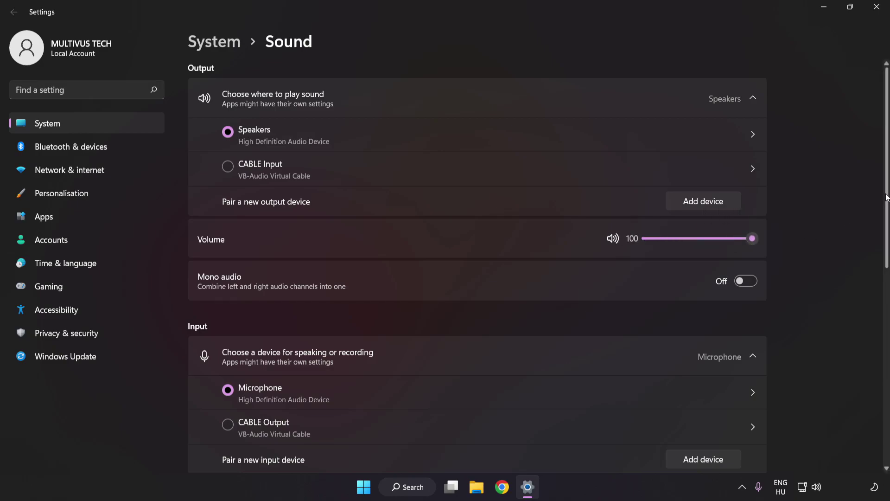
{"action": "scroll", "coordinate": [876, 314], "scroll_direction": "down", "scroll_amount": 2}
{"action": "scroll", "coordinate": [876, 315], "scroll_direction": "down", "scroll_amount": 2}
{"action": "scroll", "coordinate": [876, 315], "scroll_direction": "down", "scroll_amount": 1}
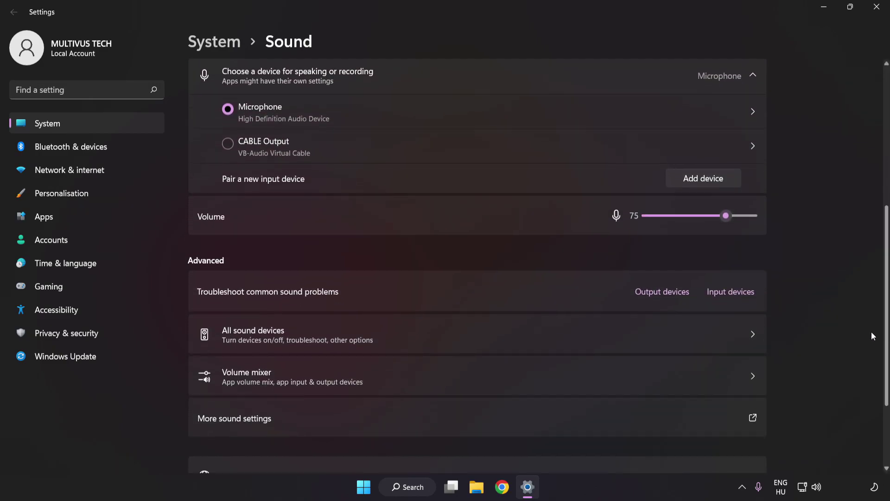
{"action": "scroll", "coordinate": [874, 350], "scroll_direction": "down", "scroll_amount": 1}
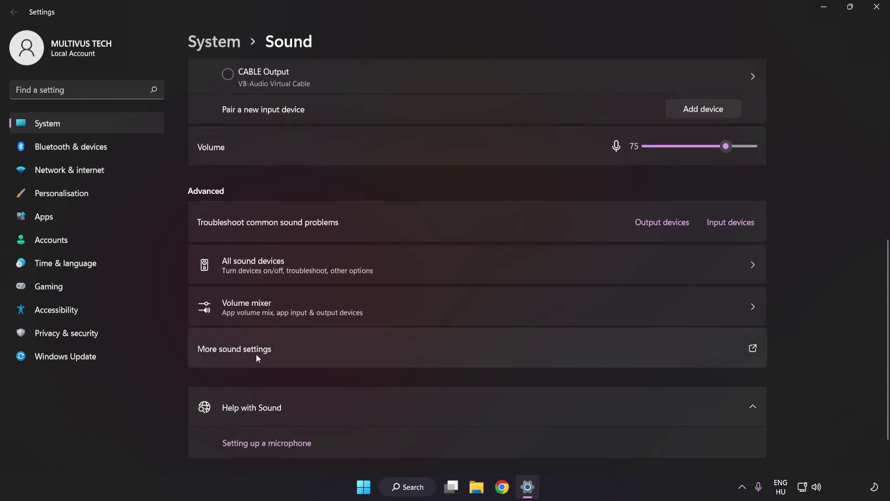
- In the classic Sound dialog's Playback list, disable CABLE Input and select Speakers
{"action": "left_click", "coordinate": [410, 349]}
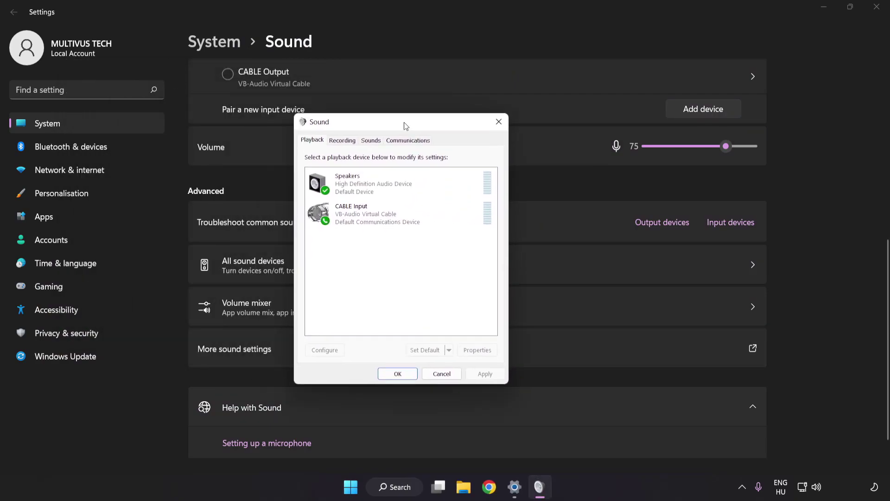
{"action": "left_click_drag", "start_coordinate": [174, 72], "coordinate": [442, 134]}
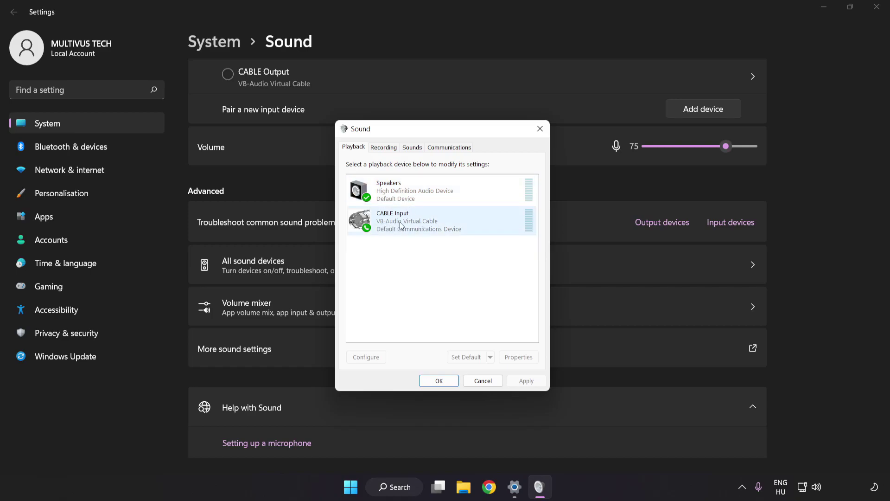
{"action": "right_click", "coordinate": [433, 222]}
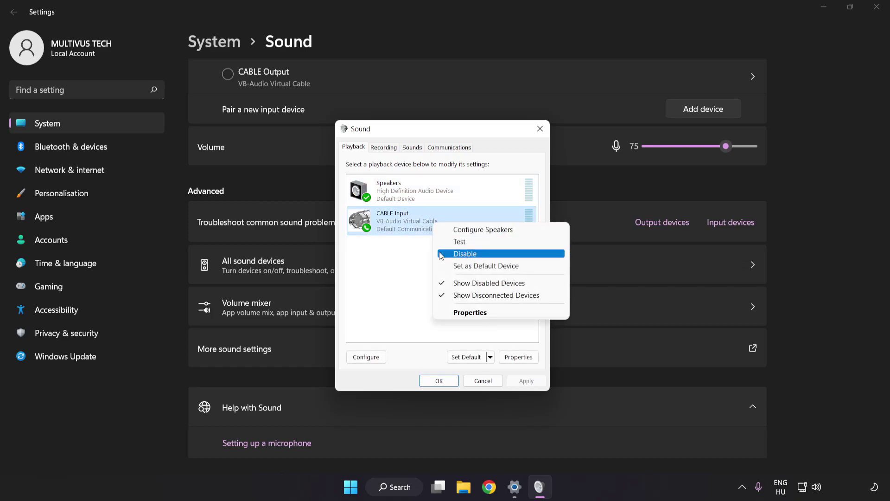
{"action": "left_click", "coordinate": [476, 255]}
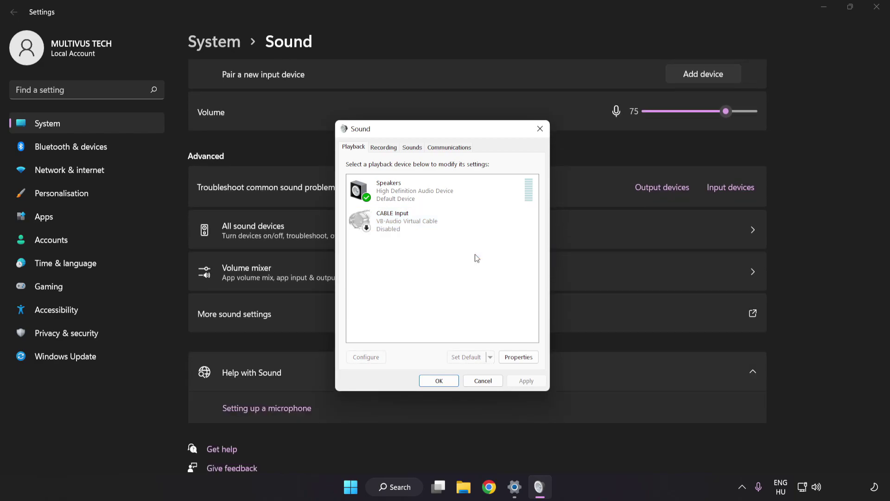
{"action": "left_click", "coordinate": [417, 196]}
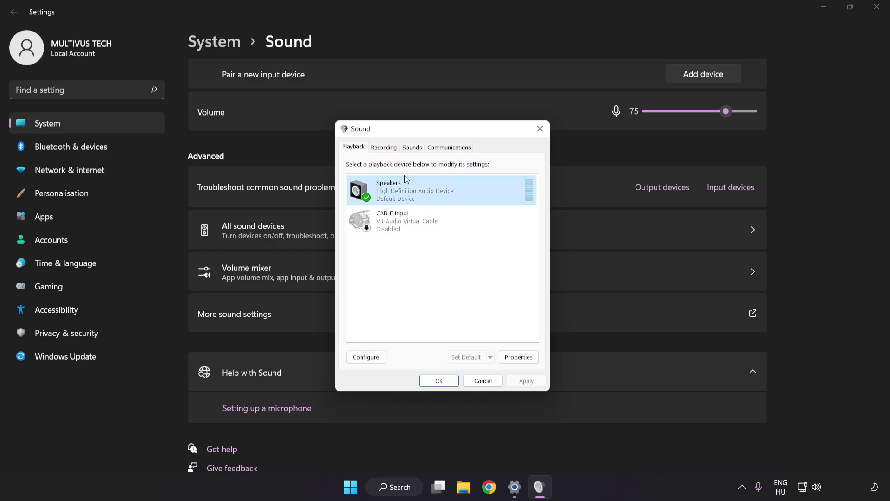
- Configure Speakers as 7.1 Surround with all optional and full-range speakers kept
{"action": "right_click", "coordinate": [464, 193]}
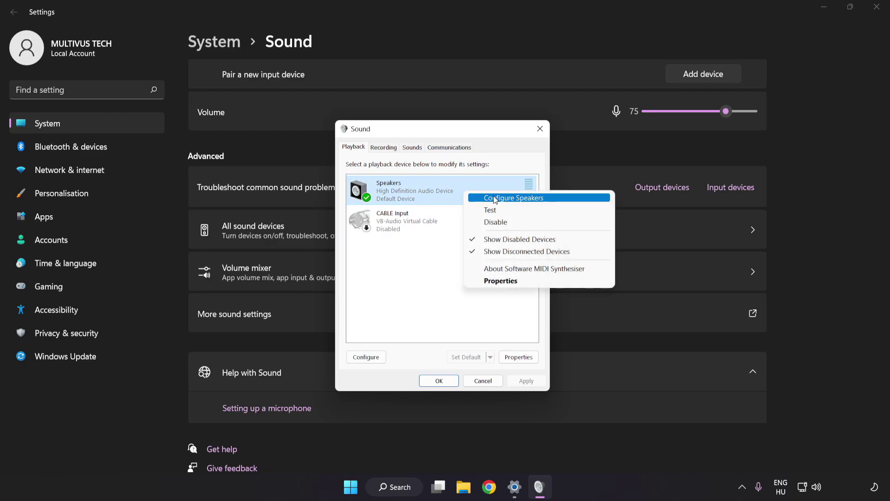
{"action": "left_click", "coordinate": [553, 198]}
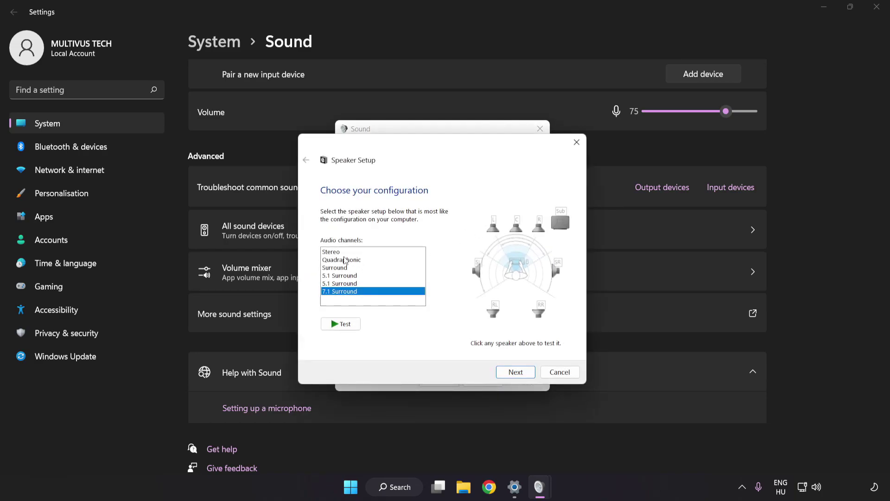
{"action": "left_click_drag", "start_coordinate": [344, 253], "coordinate": [346, 292]}
{"action": "left_click", "coordinate": [515, 373]}
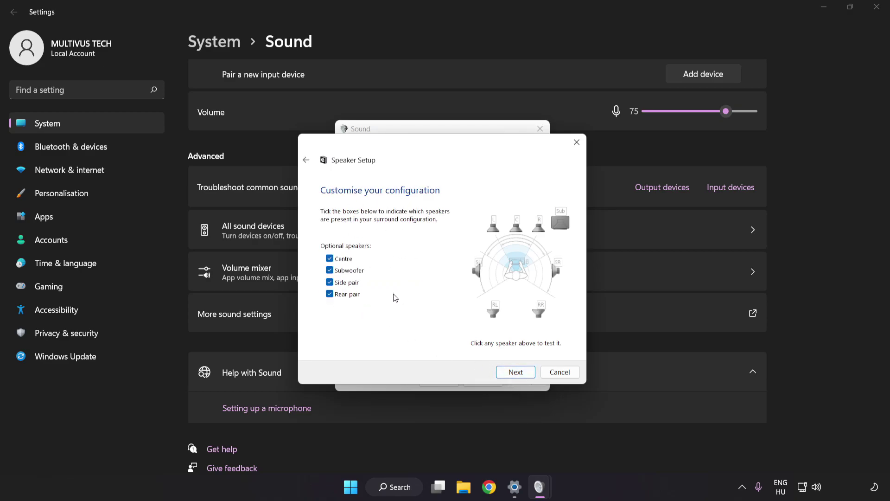
{"action": "left_click", "coordinate": [516, 373]}
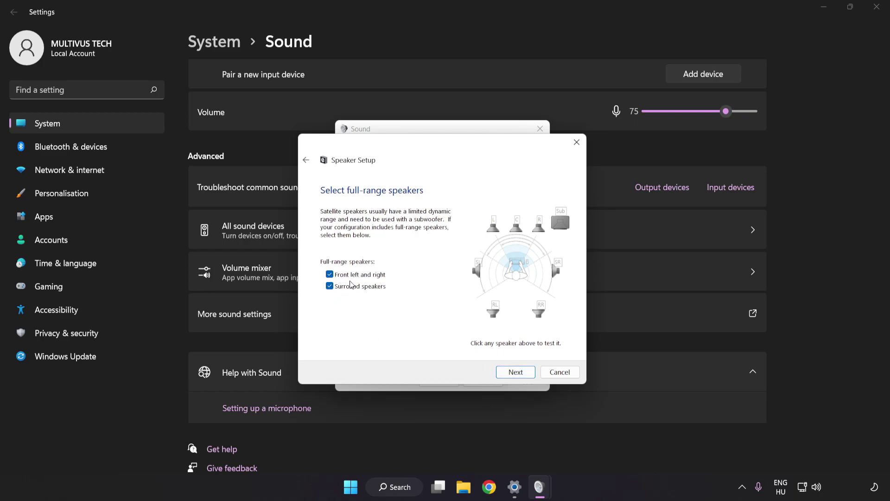
{"action": "left_click", "coordinate": [512, 373]}
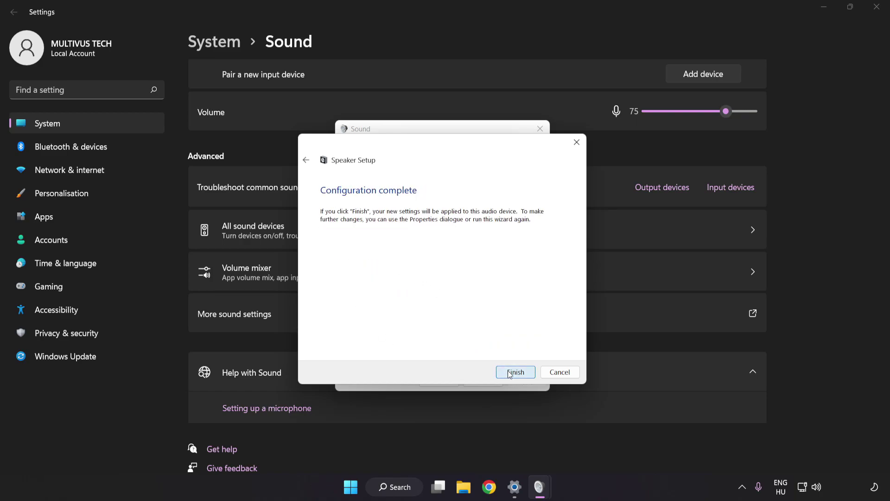
{"action": "left_click", "coordinate": [512, 372]}
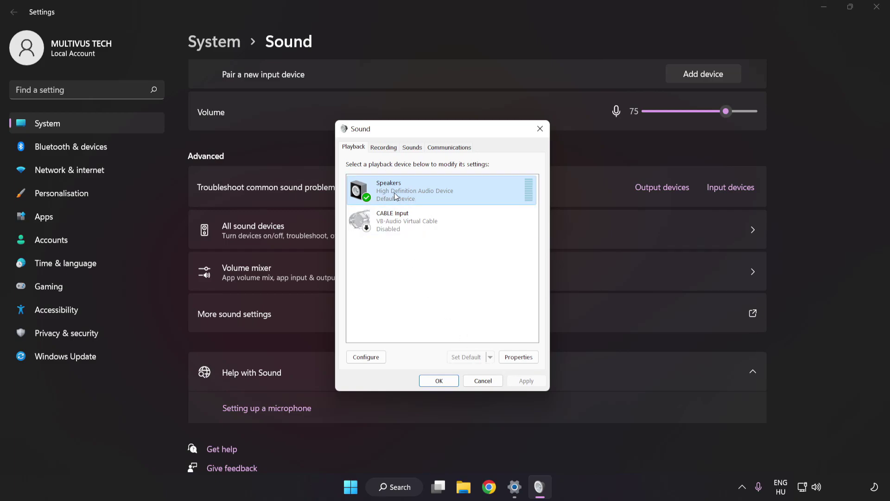
- In Speakers Properties Enhancements, disable all audio enhancements and apply
{"action": "left_click", "coordinate": [519, 357]}
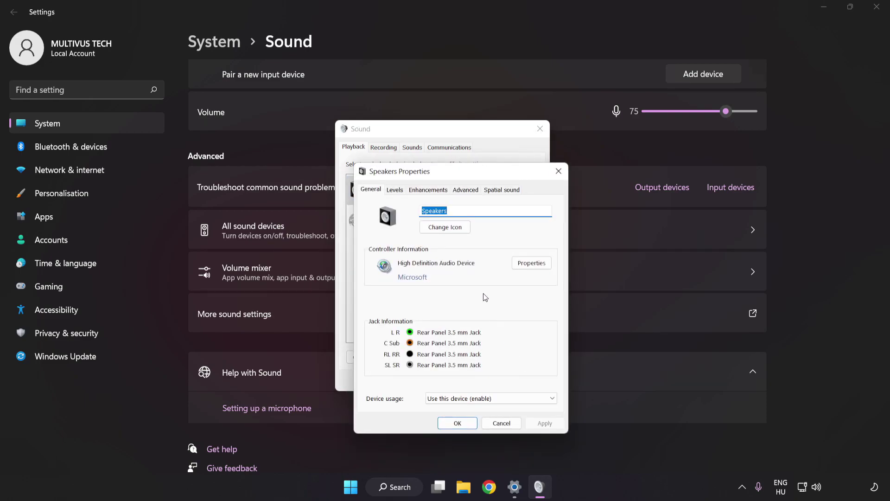
{"action": "left_click_drag", "start_coordinate": [443, 155], "coordinate": [436, 140]}
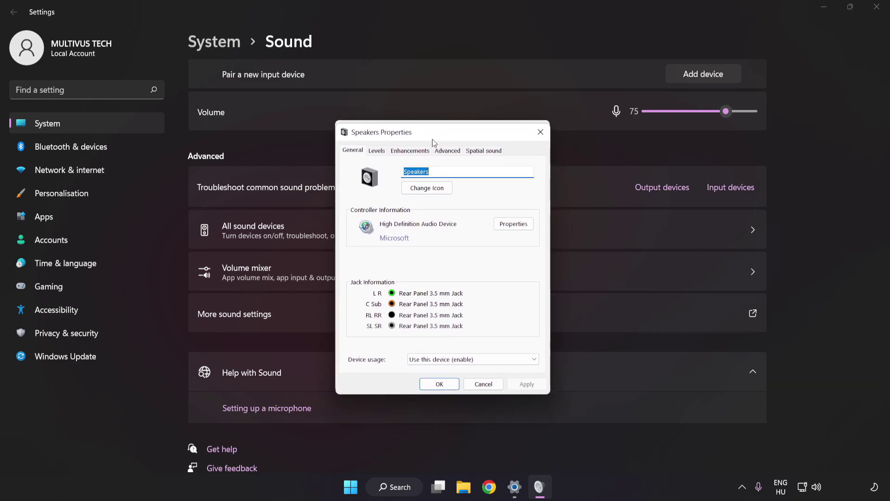
{"action": "left_click", "coordinate": [407, 152]}
{"action": "left_click", "coordinate": [355, 198]}
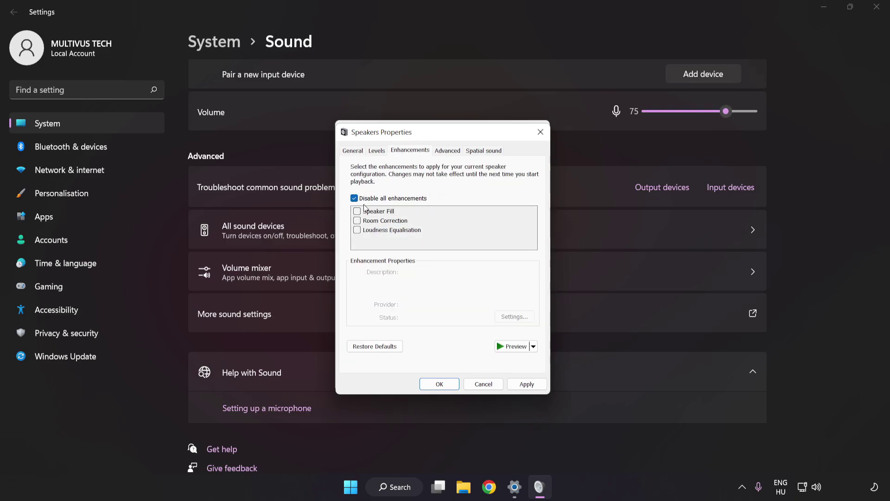
{"action": "left_click", "coordinate": [526, 384]}
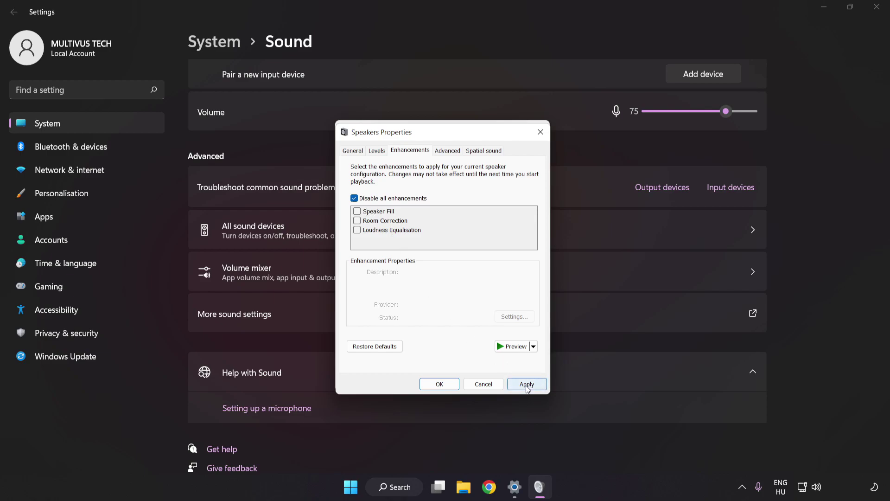
{"action": "left_click", "coordinate": [443, 153]}
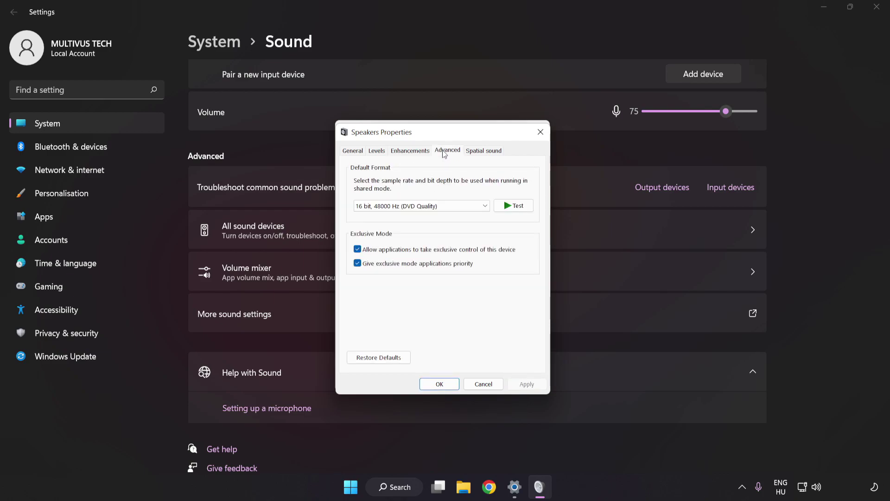
- Keep the default format at 16 bit, 48000 Hz (DVD Quality), confirm both sound dialogs and close Settings
{"action": "left_click", "coordinate": [447, 207]}
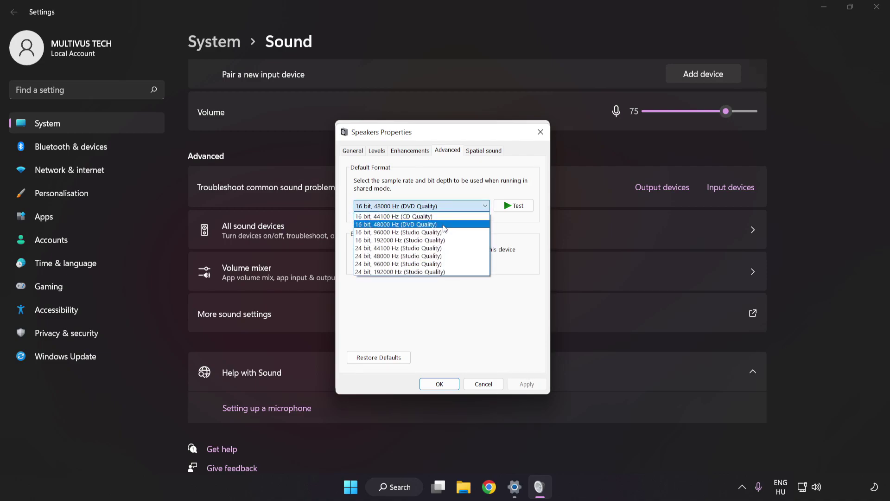
{"action": "left_click", "coordinate": [446, 223]}
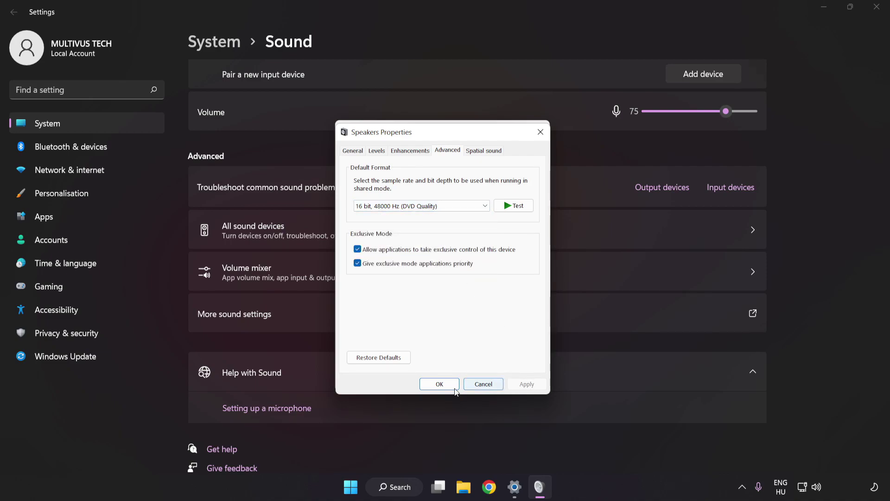
{"action": "left_click", "coordinate": [439, 384]}
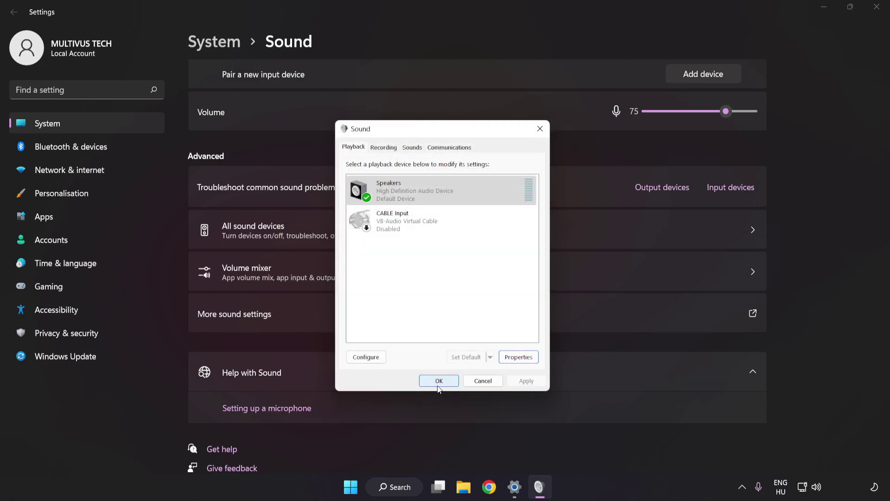
{"action": "left_click", "coordinate": [438, 382]}
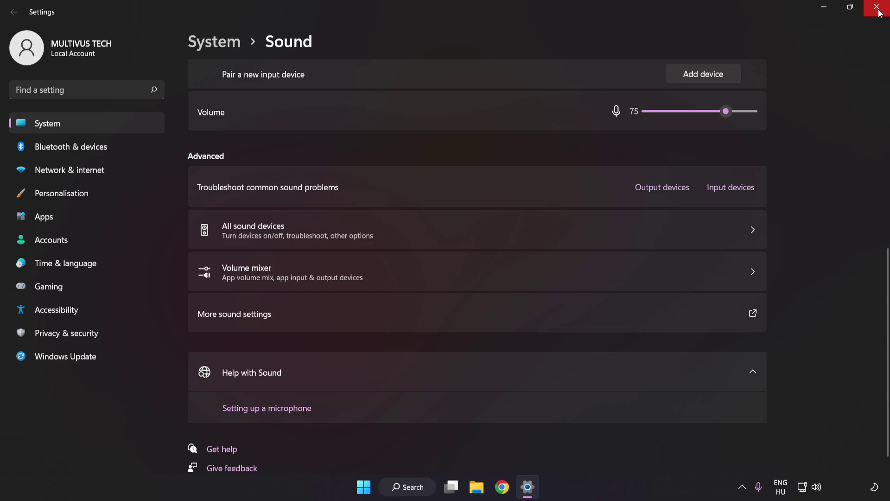
{"action": "left_click", "coordinate": [876, 8]}
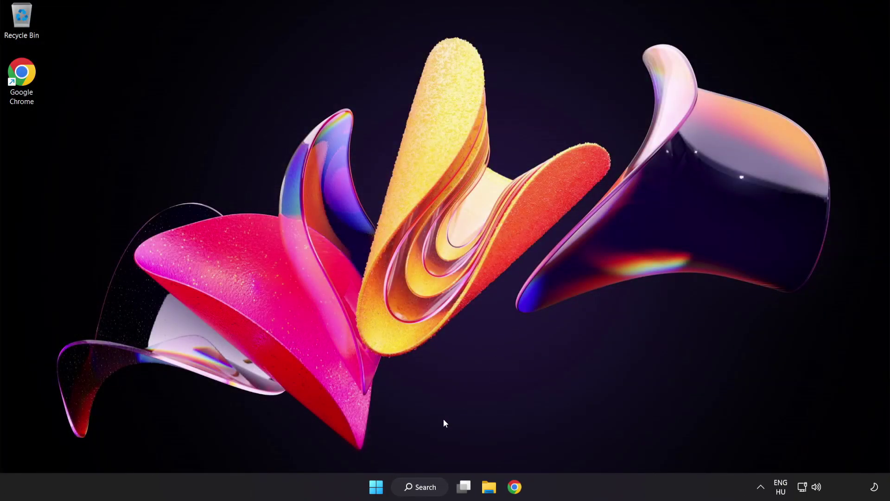
- Look in Start and its power menu, then search Windows for device manager
{"action": "left_click", "coordinate": [376, 487]}
{"action": "left_click", "coordinate": [589, 447]}
{"action": "left_click", "coordinate": [424, 488]}
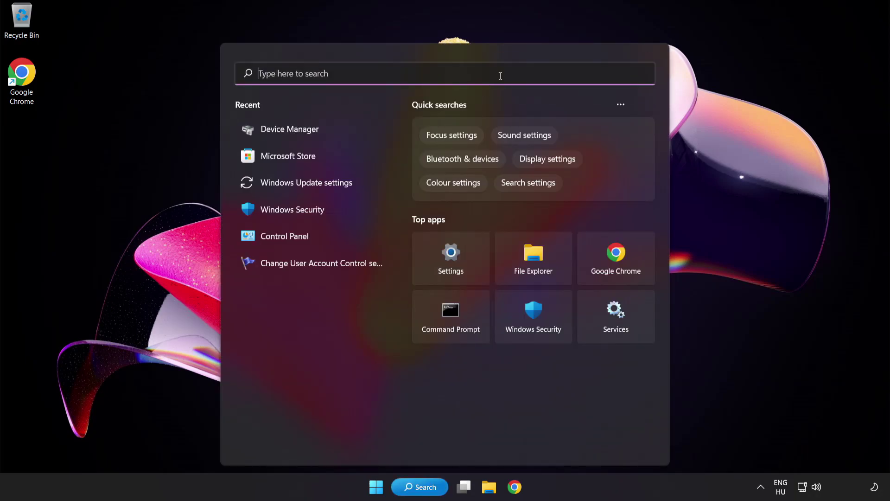
{"action": "type", "text": "device mana"}
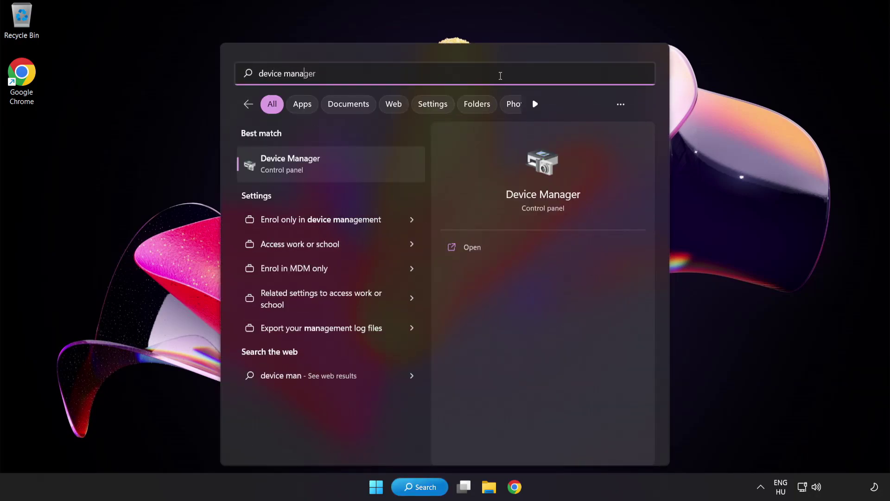
{"action": "type", "text": "ger"}
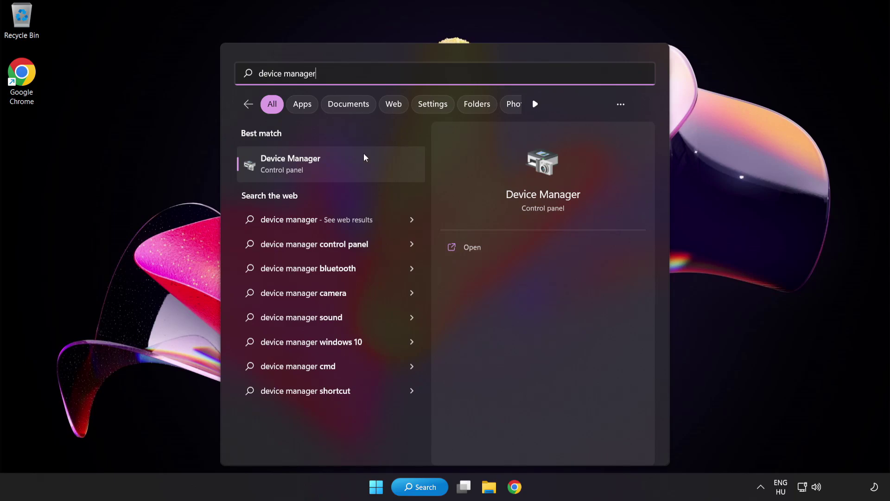
- In Device Manager, expand Sound, video and game controllers and show actions for High Definition Audio Device
{"action": "left_click", "coordinate": [345, 165]}
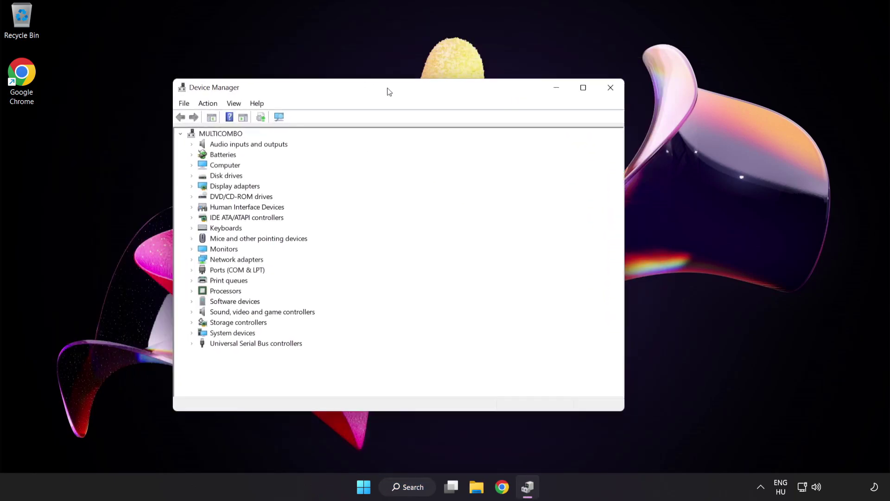
{"action": "left_click_drag", "start_coordinate": [261, 38], "coordinate": [426, 97]}
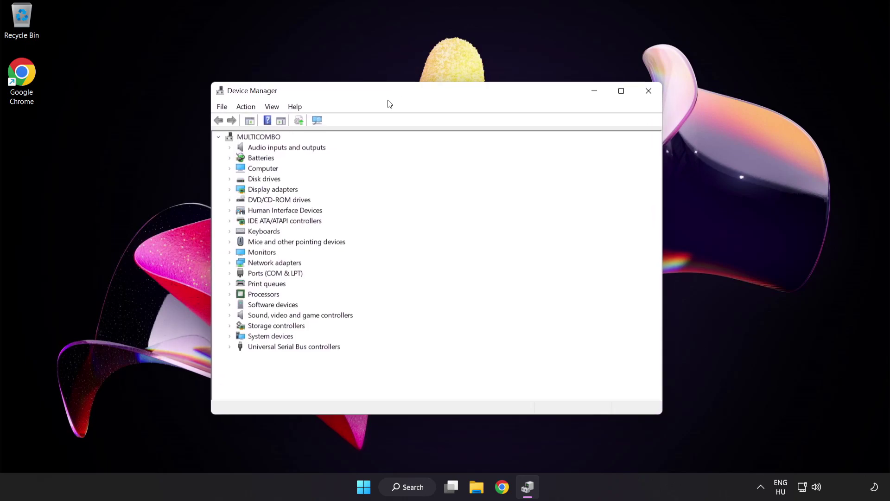
{"action": "left_click", "coordinate": [243, 317]}
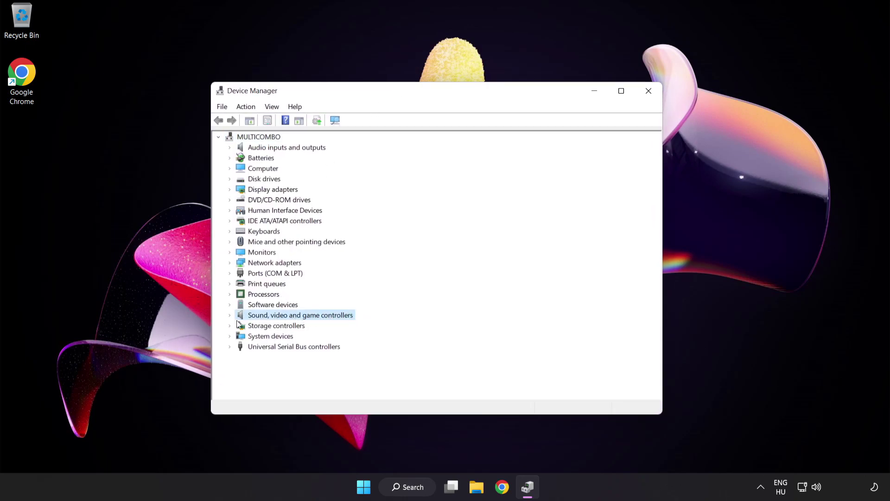
{"action": "left_click", "coordinate": [230, 315]}
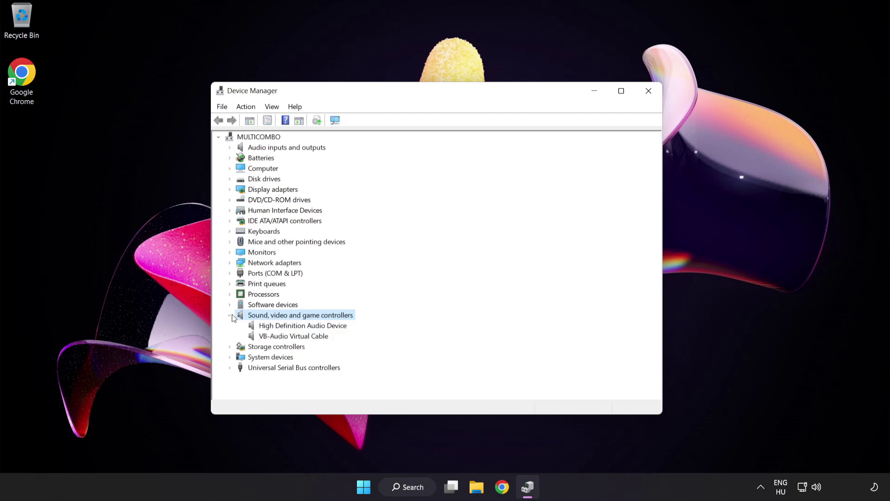
{"action": "left_click", "coordinate": [268, 325]}
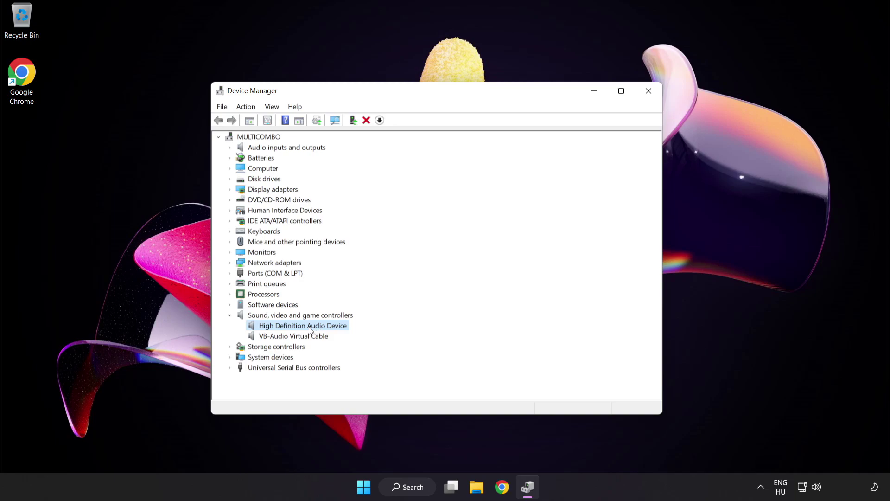
{"action": "right_click", "coordinate": [308, 327]}
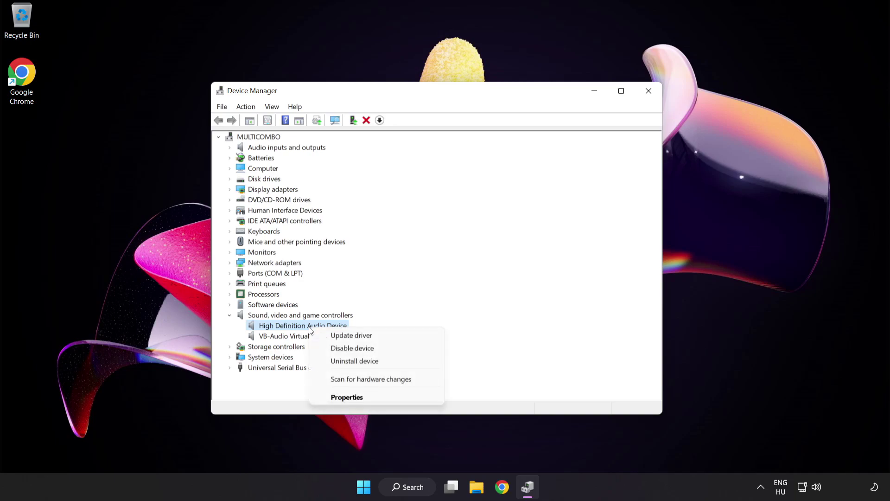
- Start a driver update for the audio device, choosing to pick from compatible drivers on this computer
{"action": "left_click", "coordinate": [381, 341]}
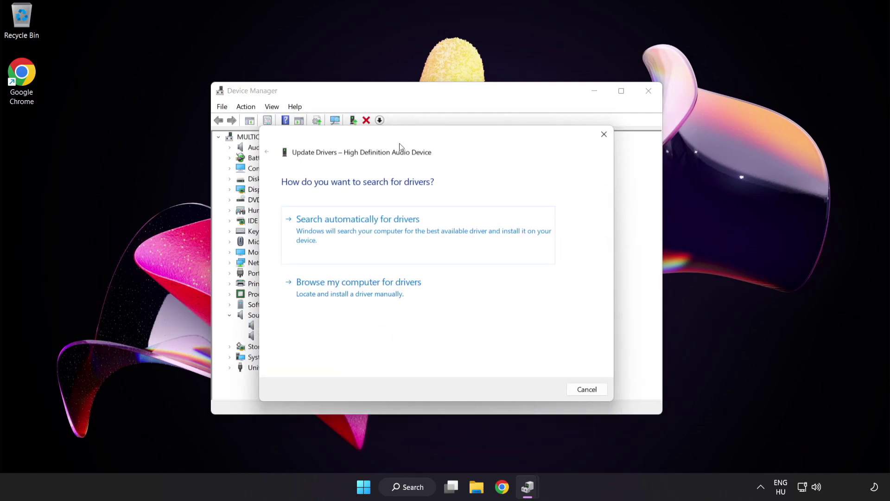
{"action": "left_click_drag", "start_coordinate": [400, 143], "coordinate": [423, 124]}
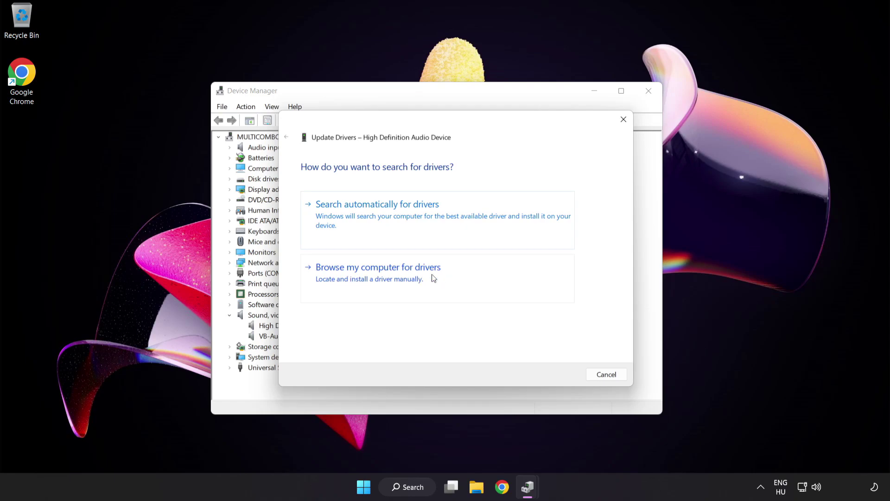
{"action": "left_click", "coordinate": [402, 281]}
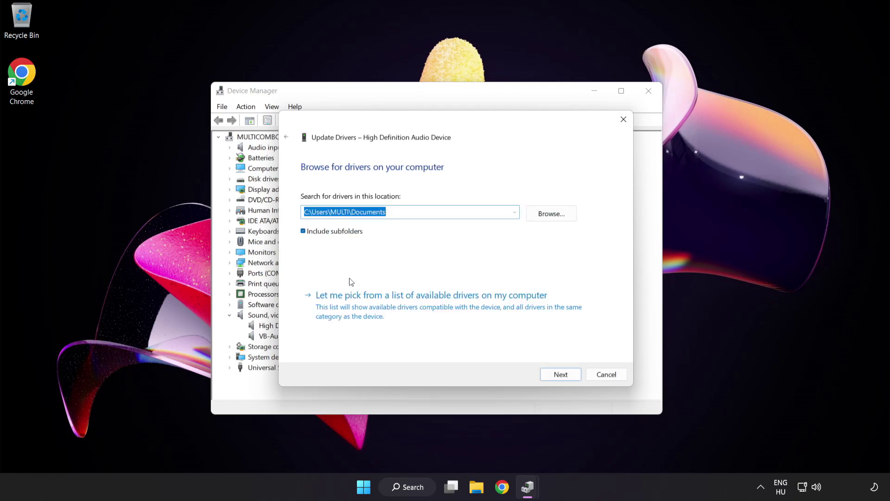
{"action": "left_click", "coordinate": [390, 310]}
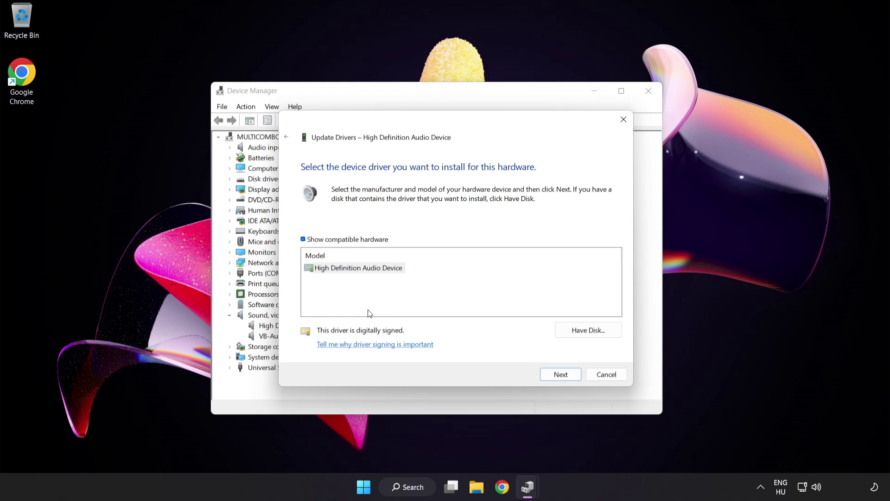
- Reinstall the High Definition Audio Device driver, accepting the warning, and close the success result
{"action": "left_click", "coordinate": [325, 272]}
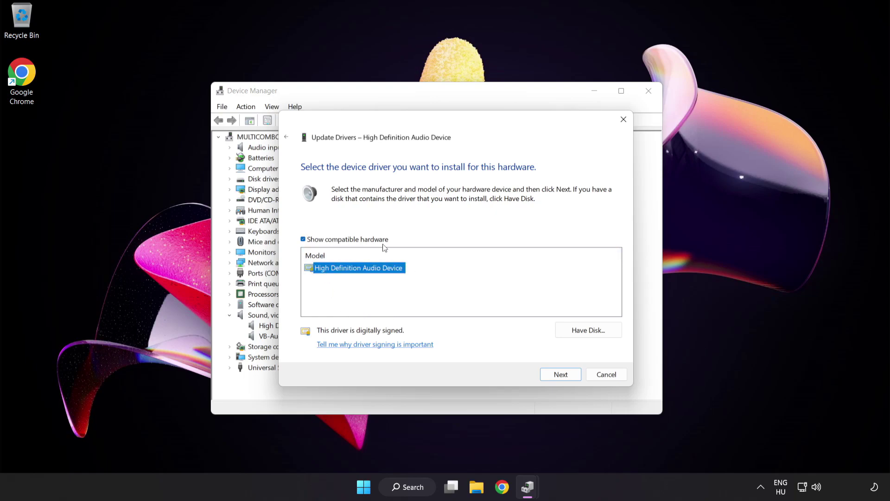
{"action": "left_click", "coordinate": [568, 377]}
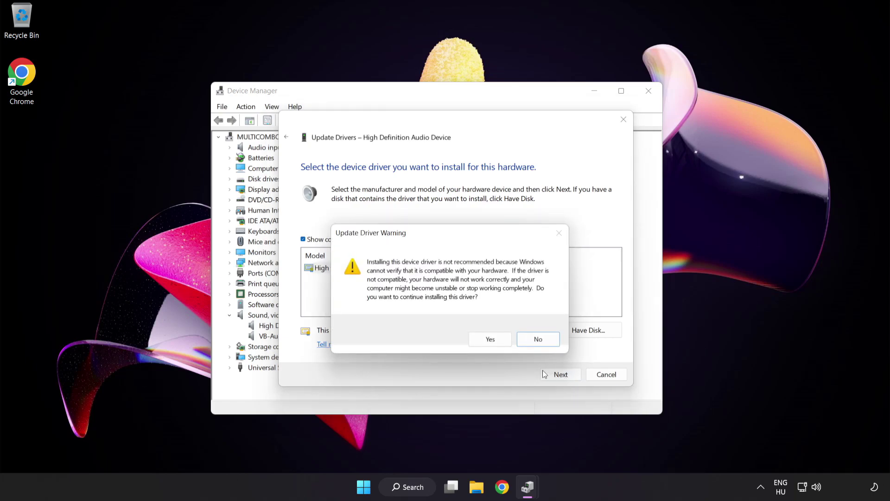
{"action": "left_click", "coordinate": [490, 340]}
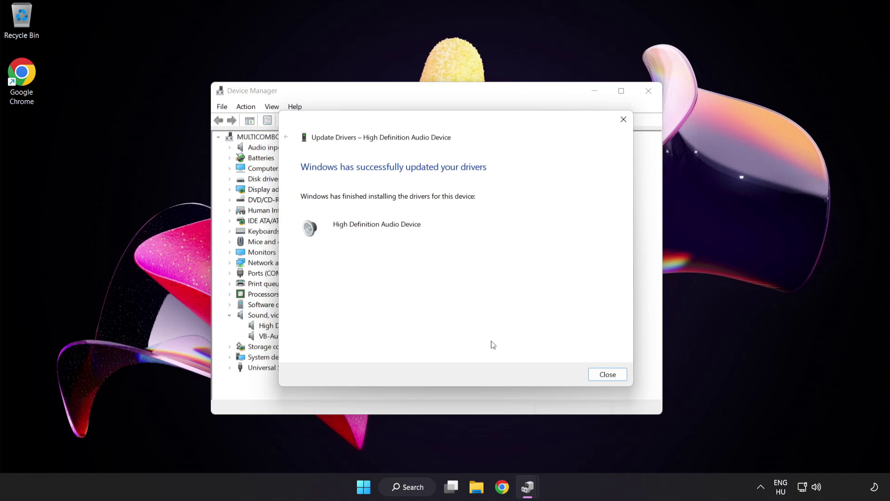
{"action": "left_click", "coordinate": [608, 375]}
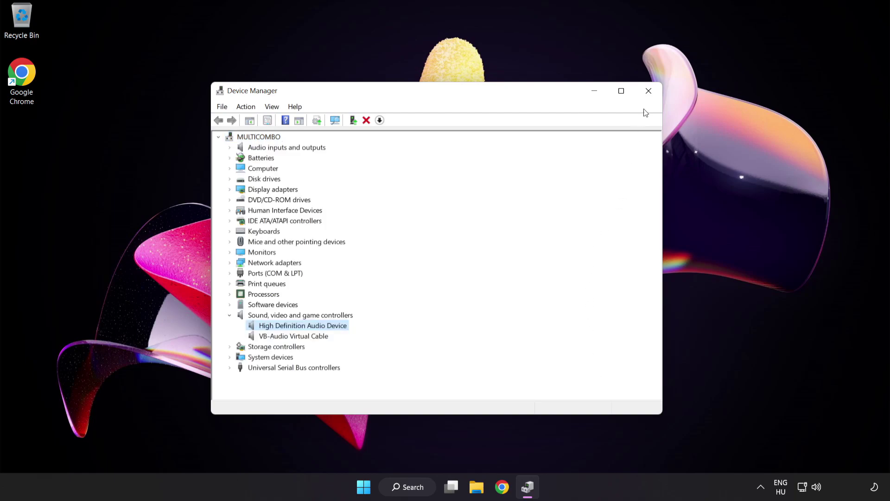
- Close Device Manager, then bring up the Start menu's power options and dismiss them
{"action": "left_click", "coordinate": [649, 91]}
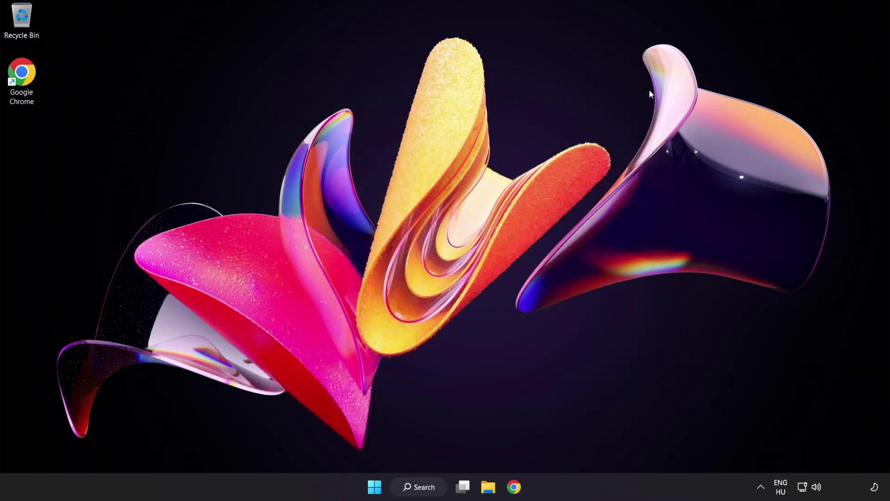
{"action": "left_click", "coordinate": [376, 487]}
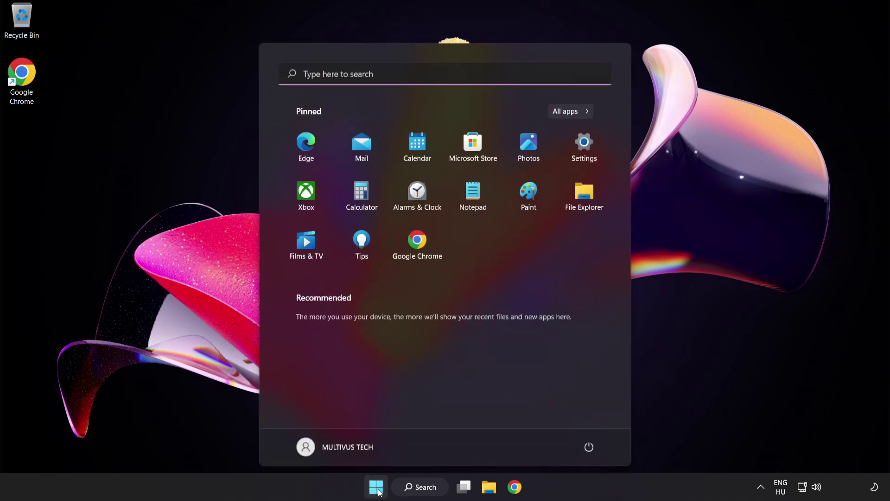
{"action": "left_click", "coordinate": [591, 448]}
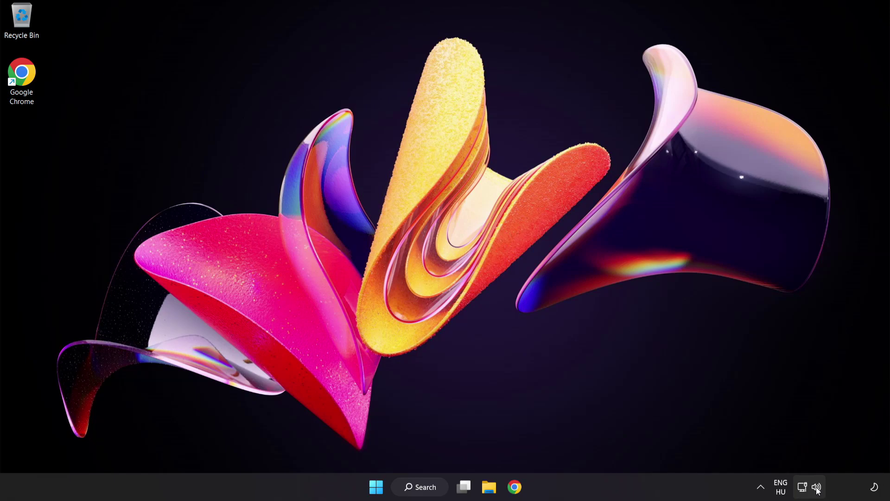
- Launch Troubleshoot sound problems from the taskbar speaker icon's menu
{"action": "right_click", "coordinate": [818, 491]}
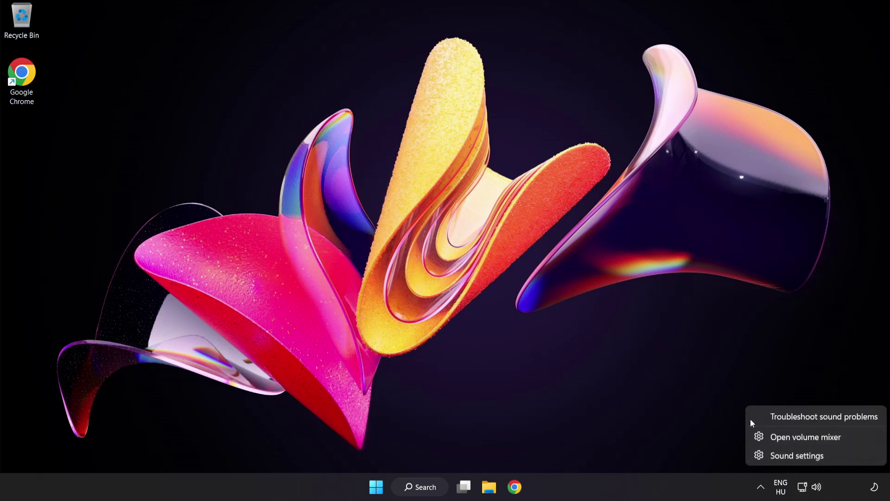
{"action": "left_click", "coordinate": [827, 416]}
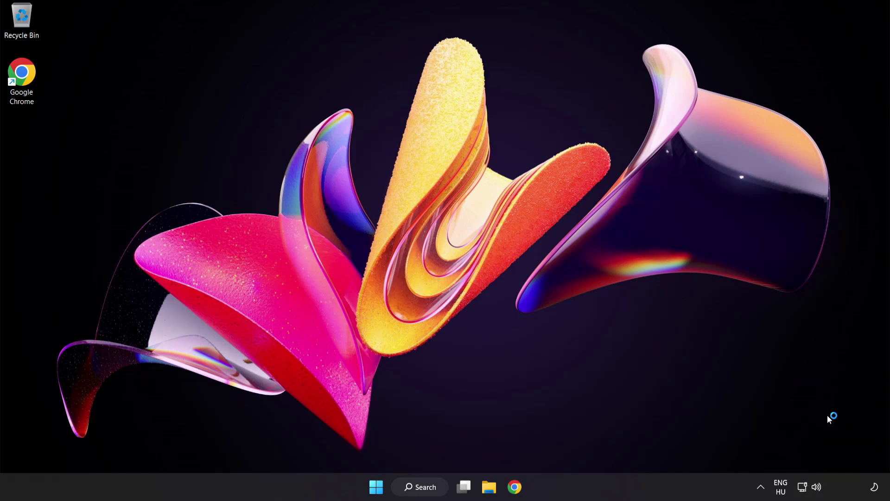